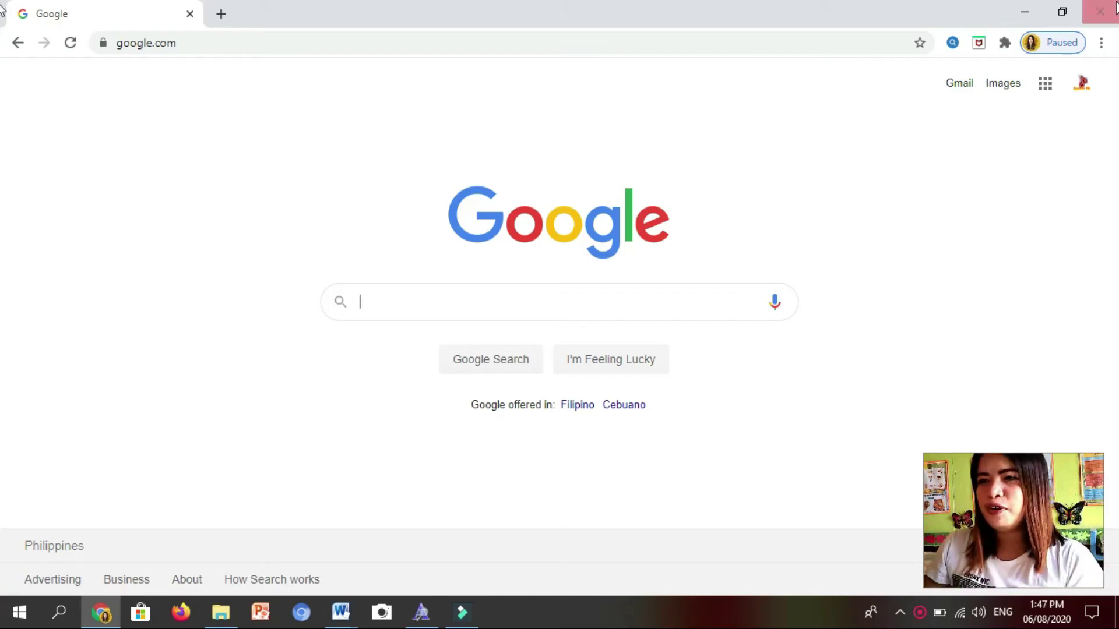
Step: Search Google for 'KG primary dots' so the dafont.com KG Primary Dots page appears first
left_click(430, 305)
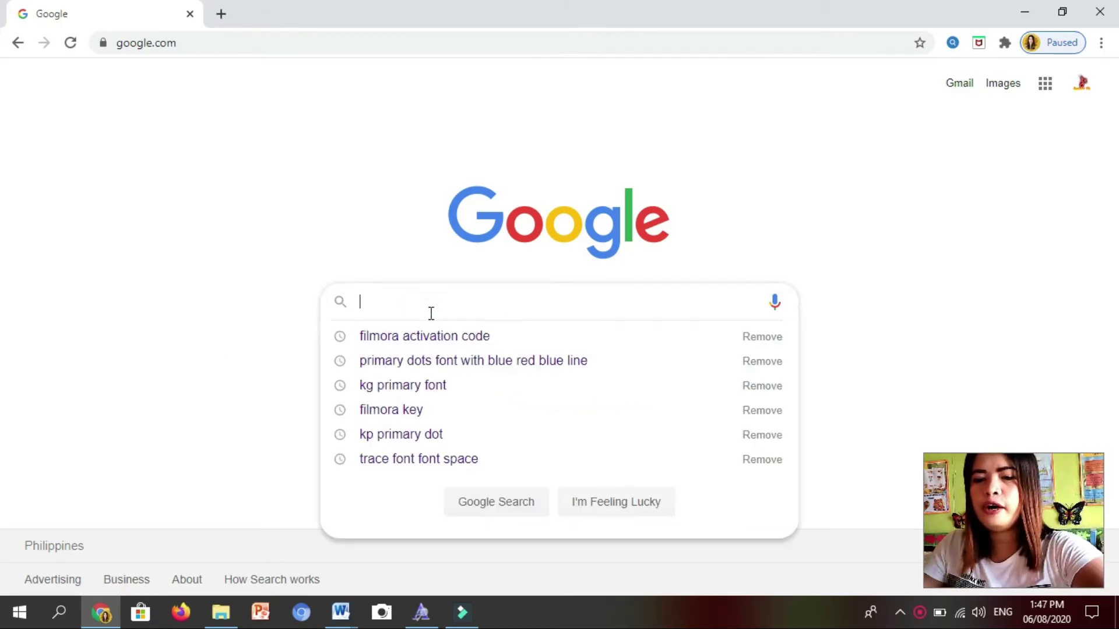
type("KG")
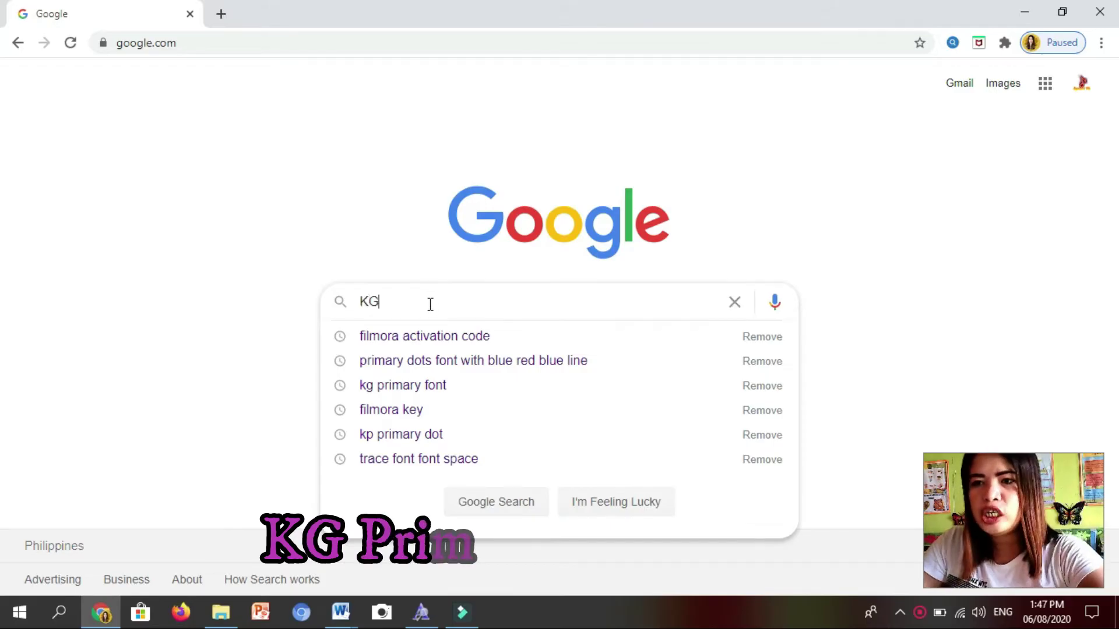
type(" prim")
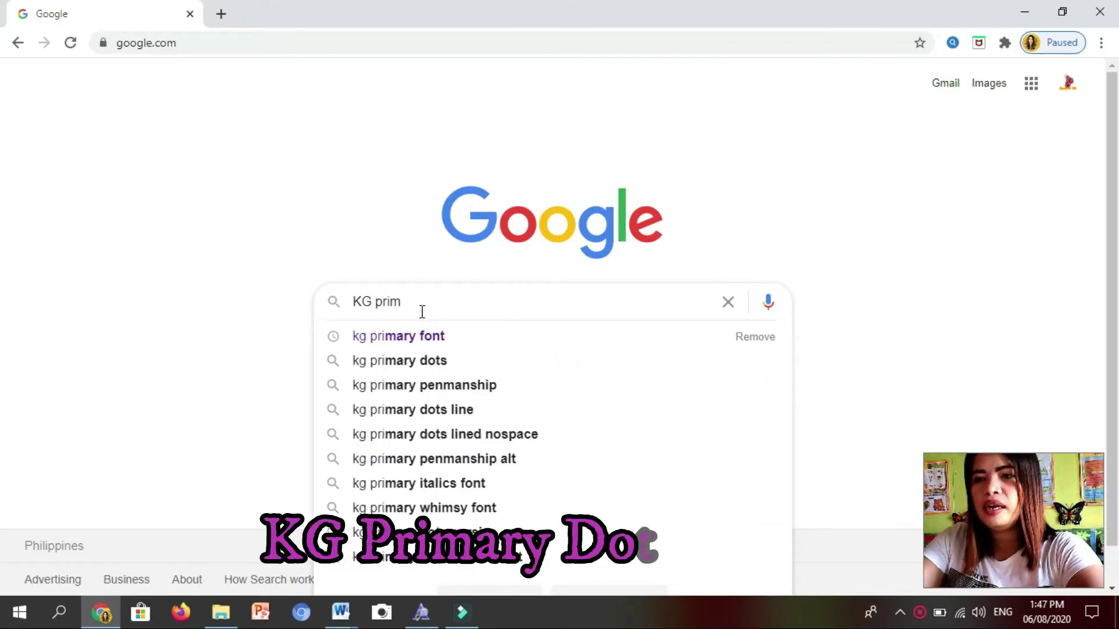
type("ary d")
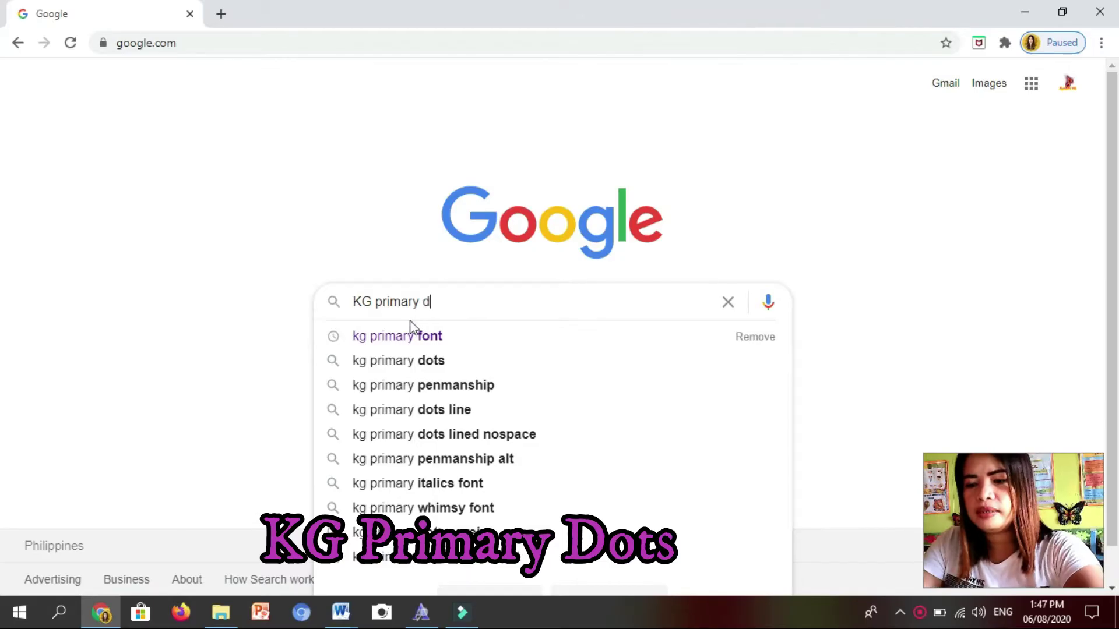
type("ots")
key("Return")
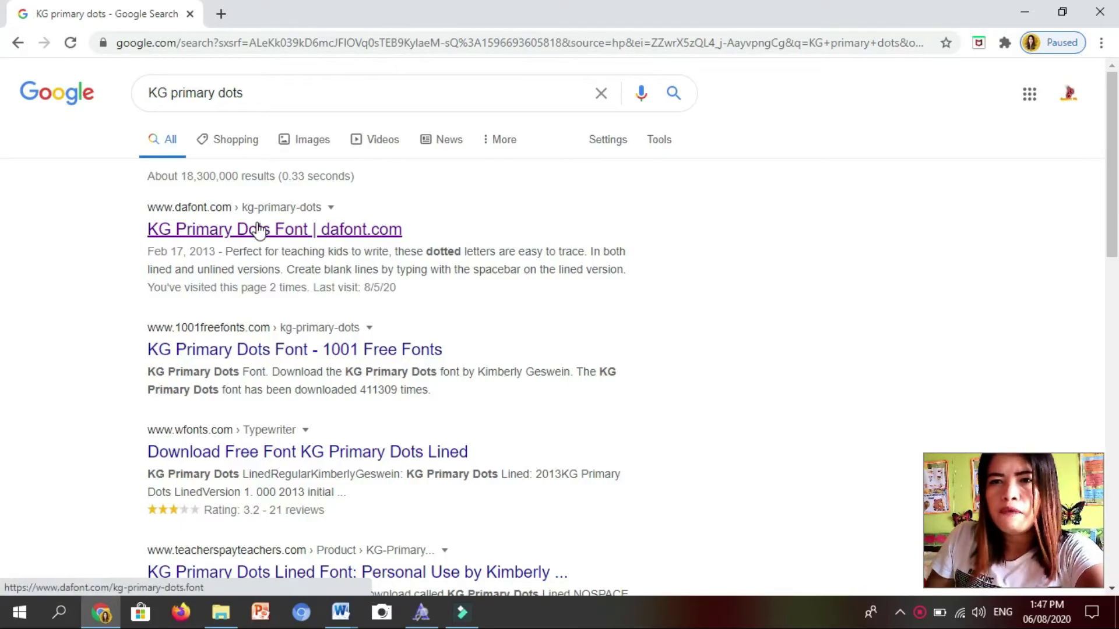
Step: Download kg_primary_dots (1).zip from dafont.com and open it in WinRAR
left_click(233, 230)
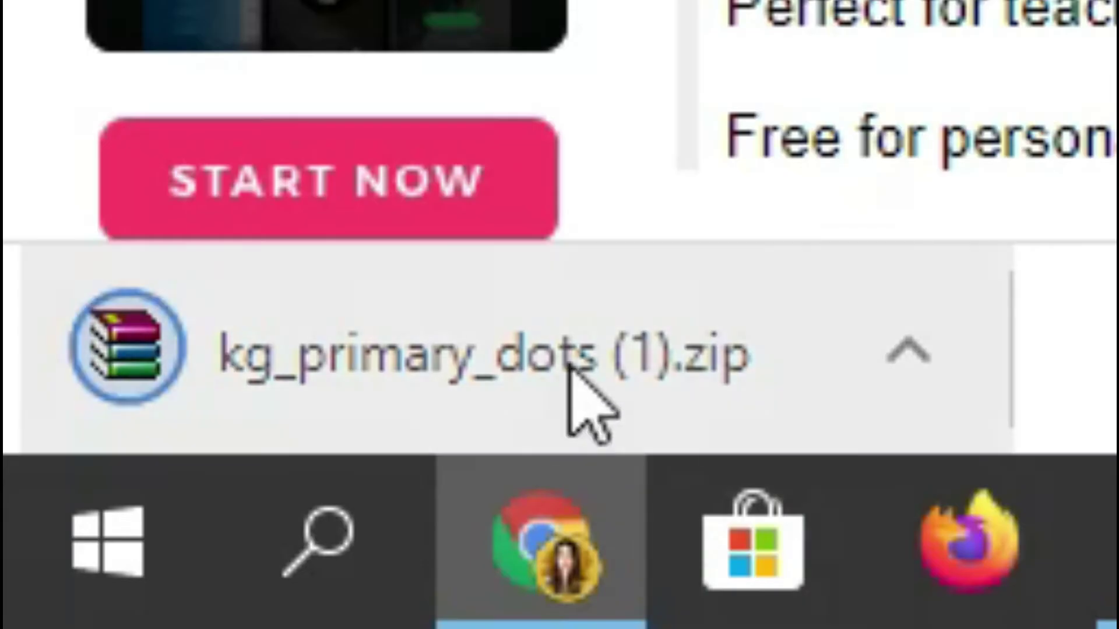
left_click(571, 370)
left_click(574, 379)
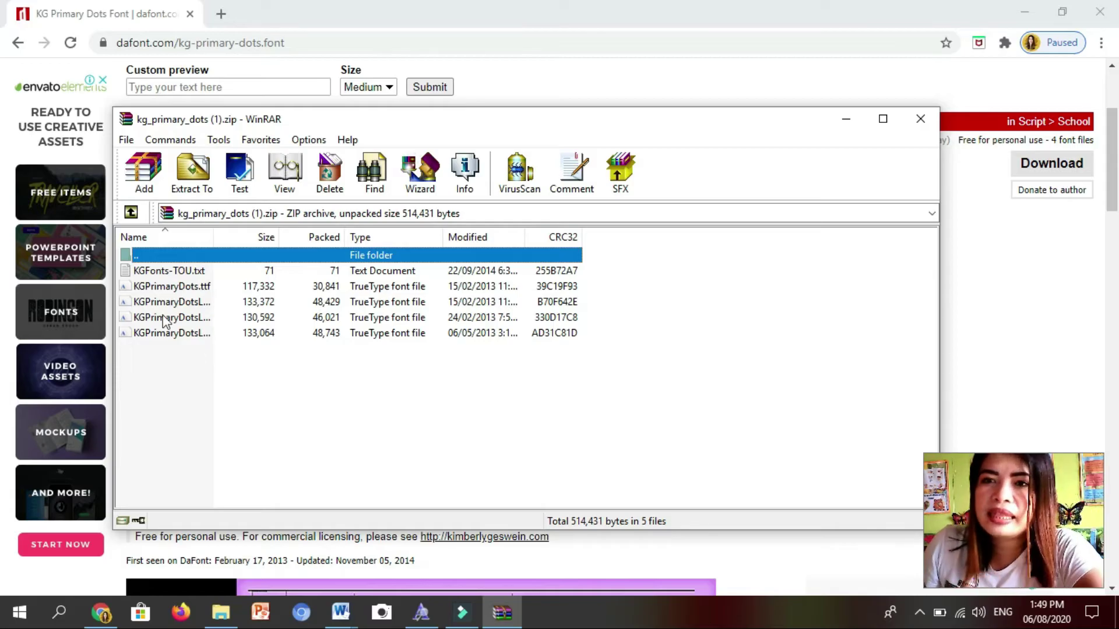
Step: Install the KG Primary Dots Lined NOSPACE font, replacing the existing copy
left_click(180, 338)
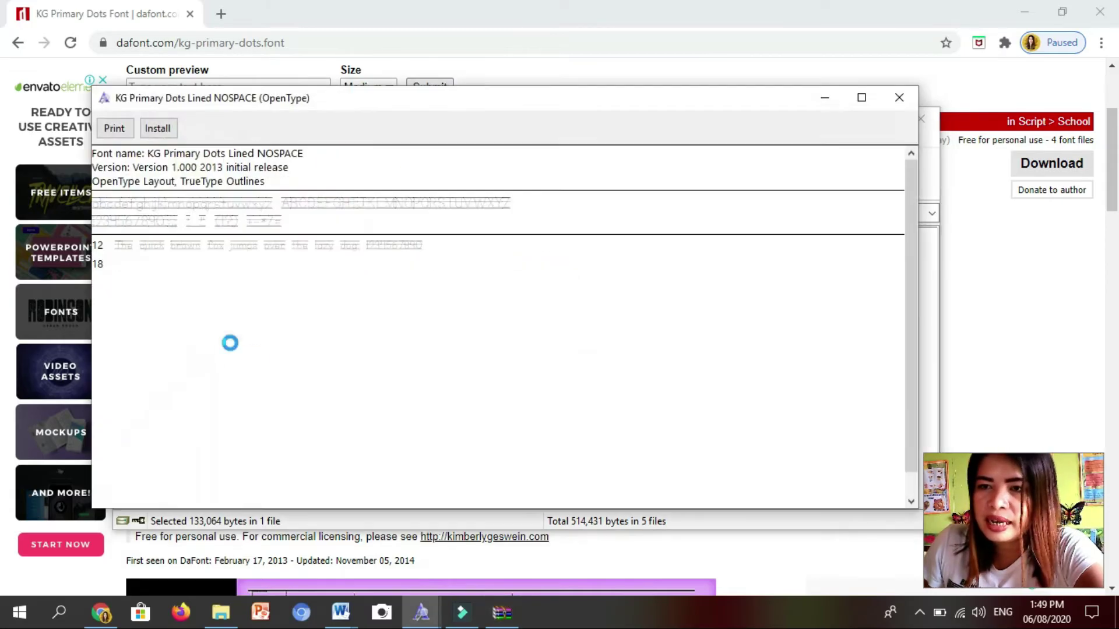
left_click(164, 133)
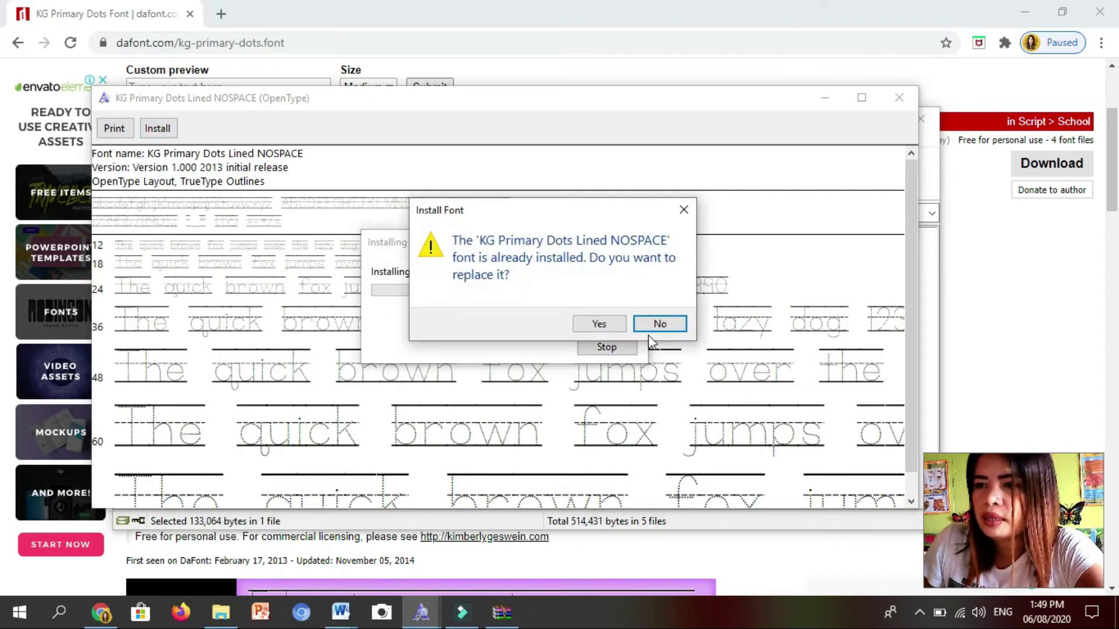
left_click(599, 324)
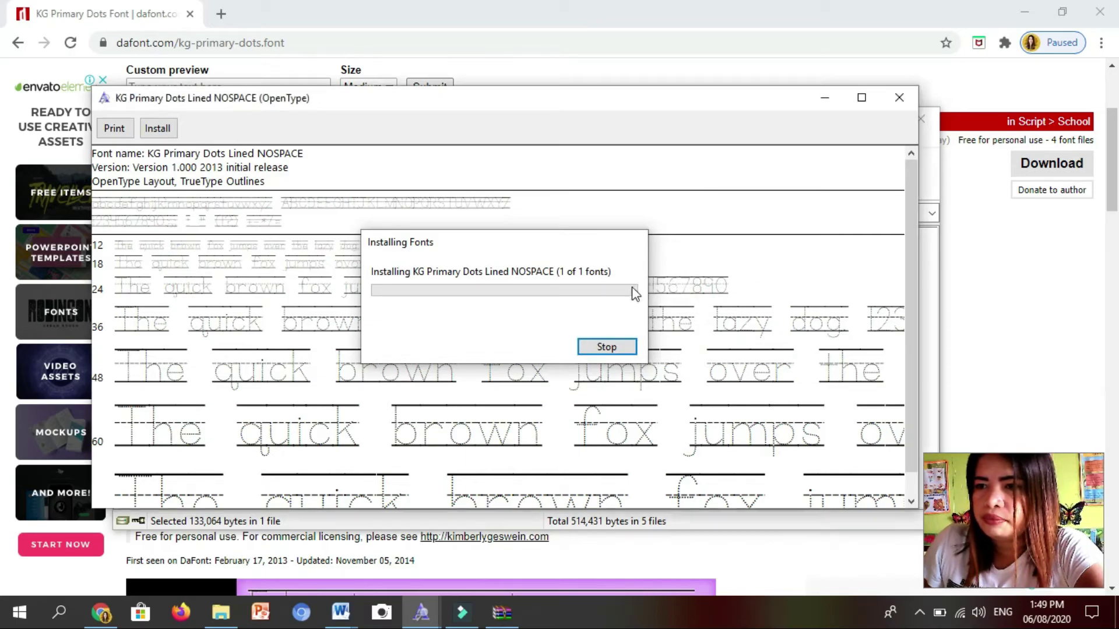
left_click(899, 98)
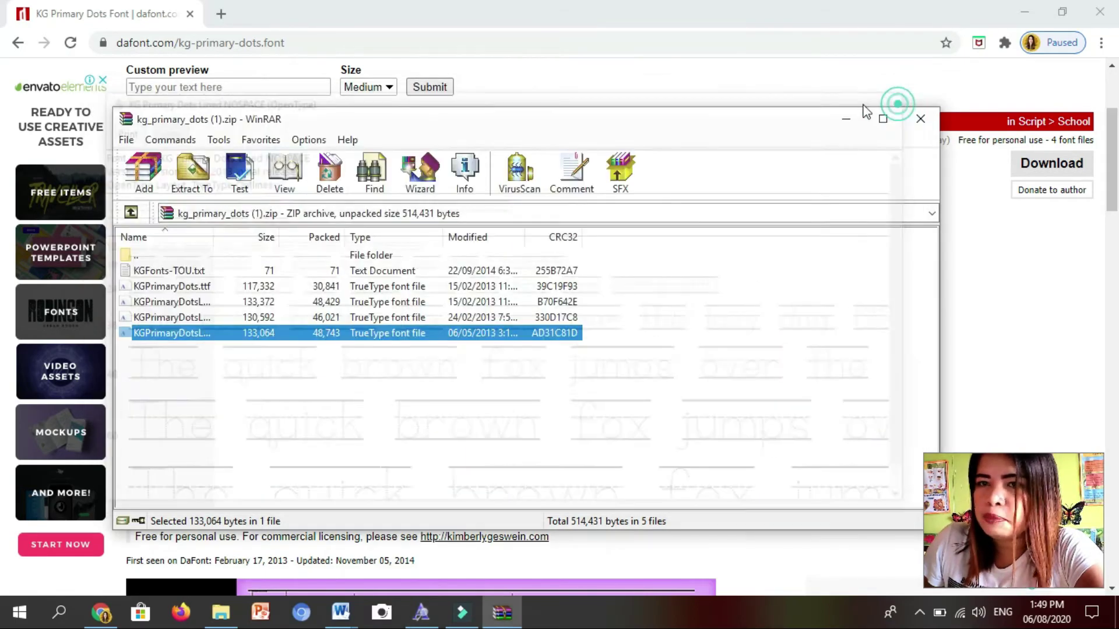
Step: Install KGPrimaryDots.ttf, replacing the existing copy, and set the archive window aside
left_click(176, 287)
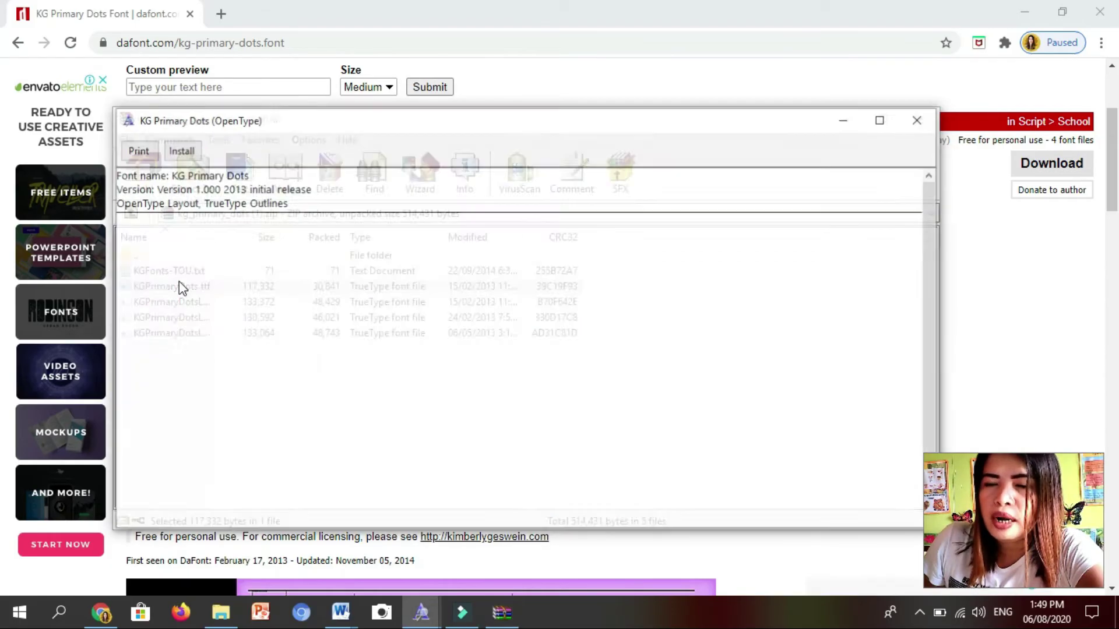
left_click(186, 151)
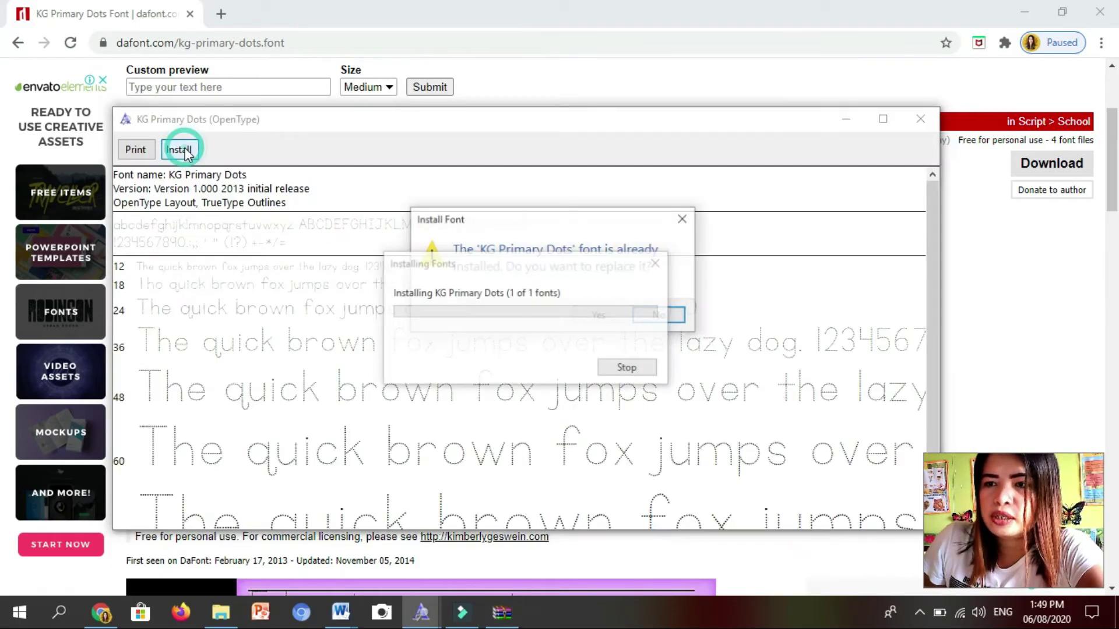
left_click(599, 317)
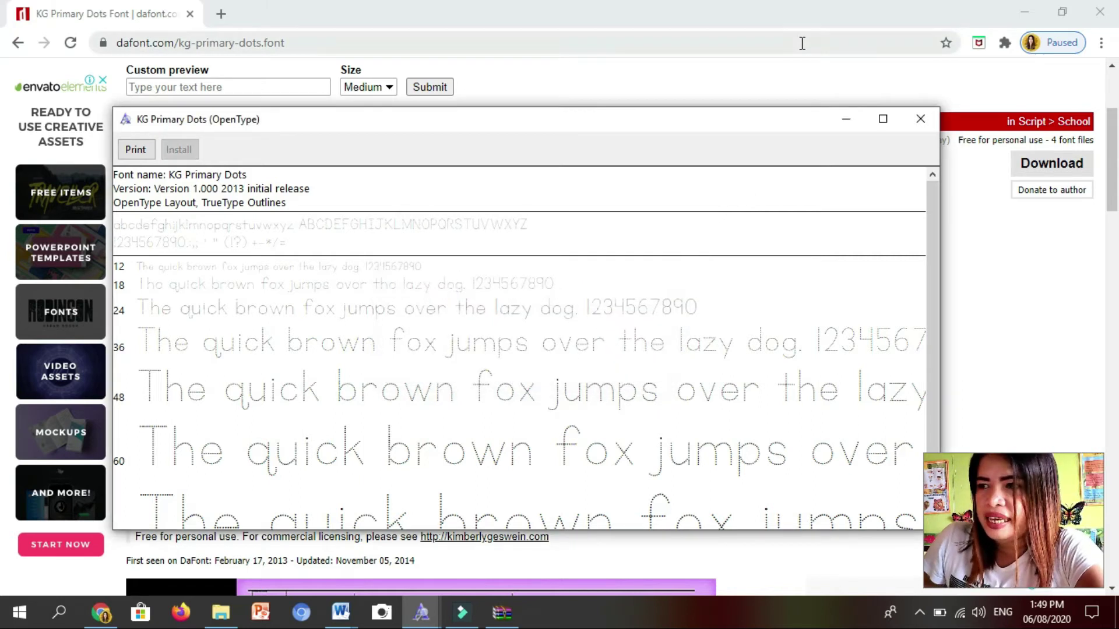
left_click(921, 120)
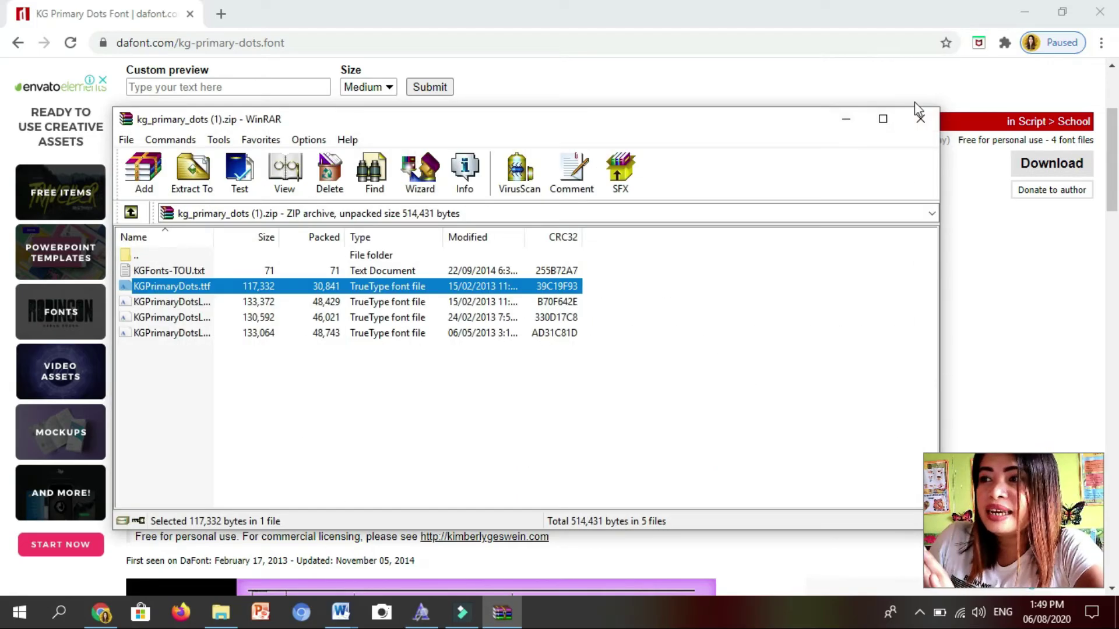
left_click(848, 120)
Step: Type 'Chaichinnzz Media' at font size 50 near the top of the blank Word page
mouse_move(340, 613)
left_click(418, 552)
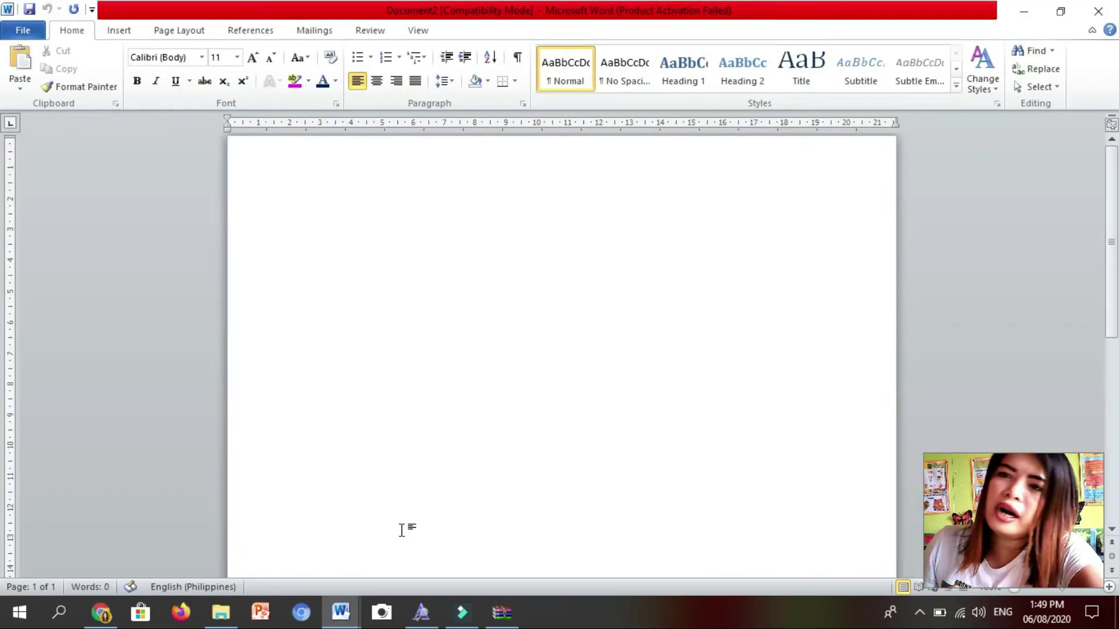
left_click(225, 58)
type("50")
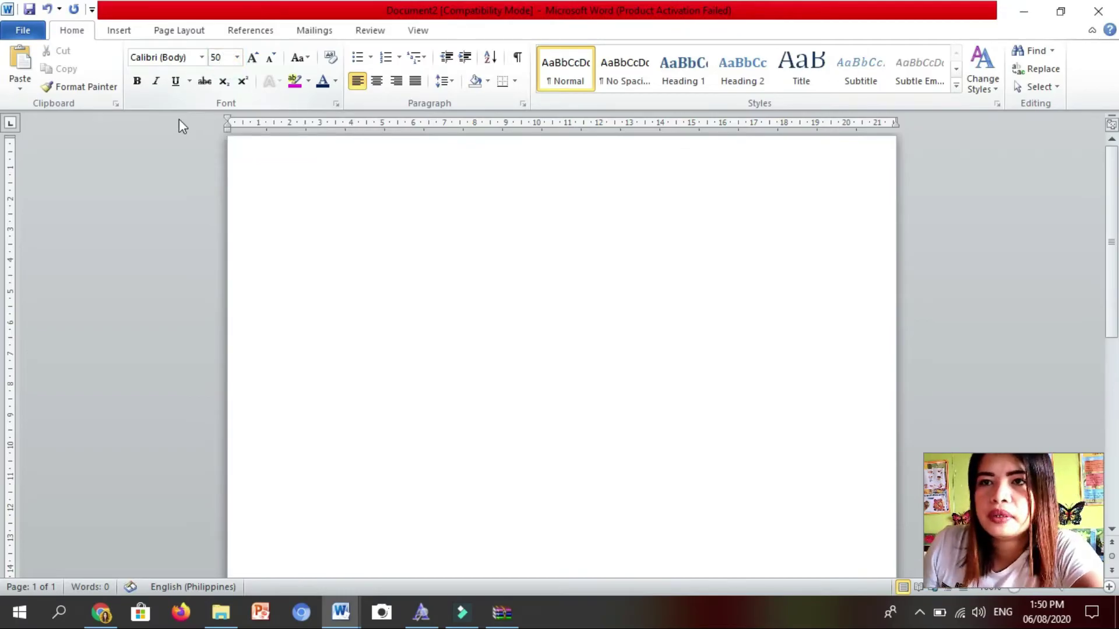
double_click(297, 251)
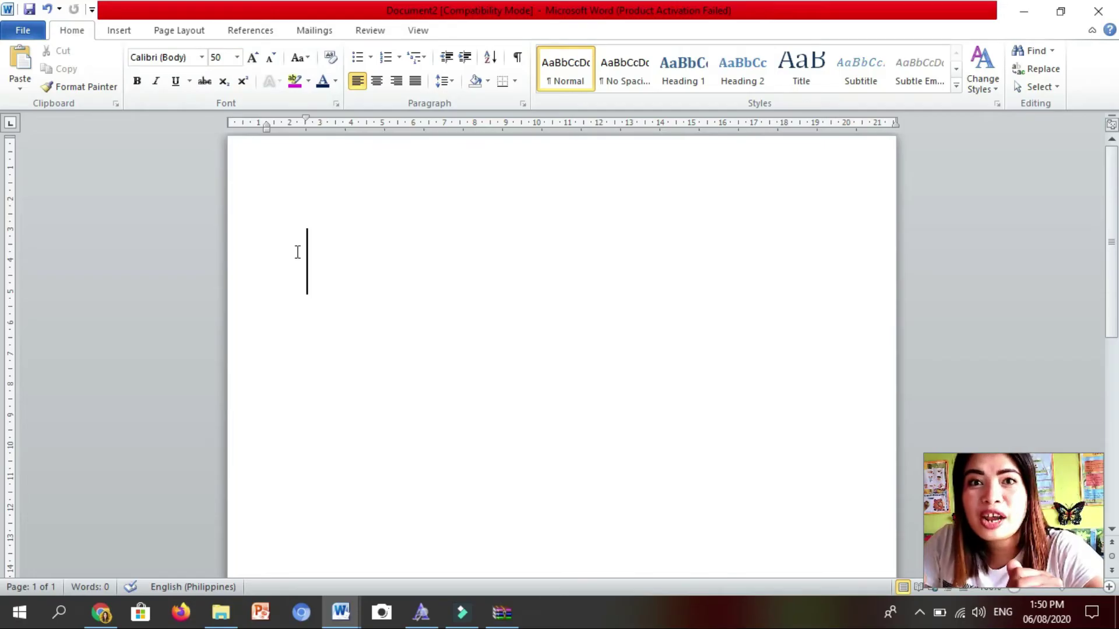
type("Chaichi")
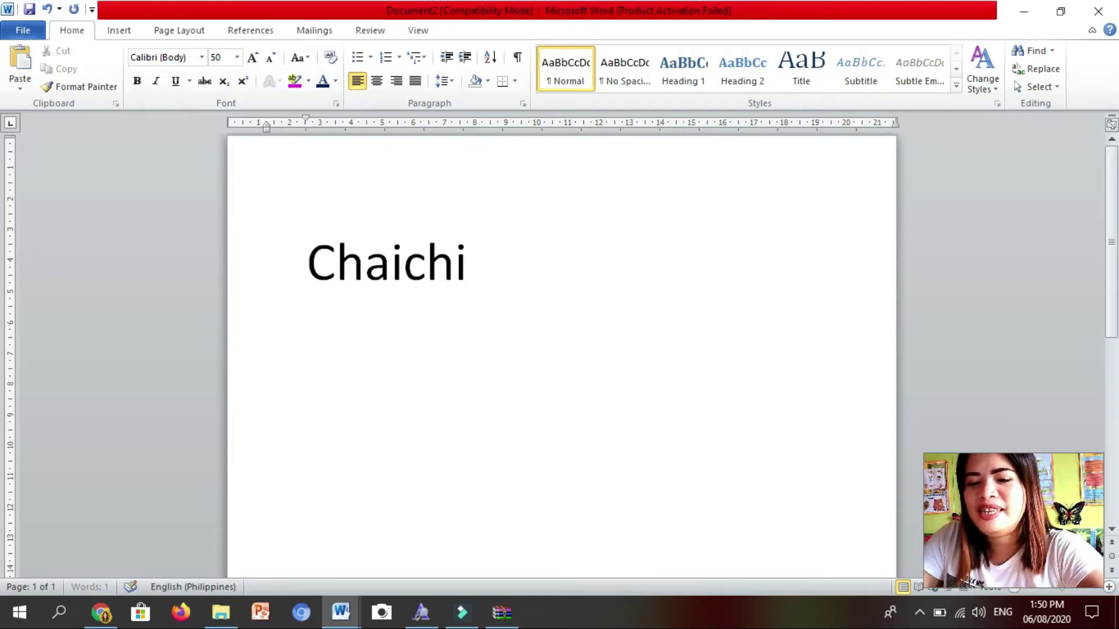
type("nnzz Me")
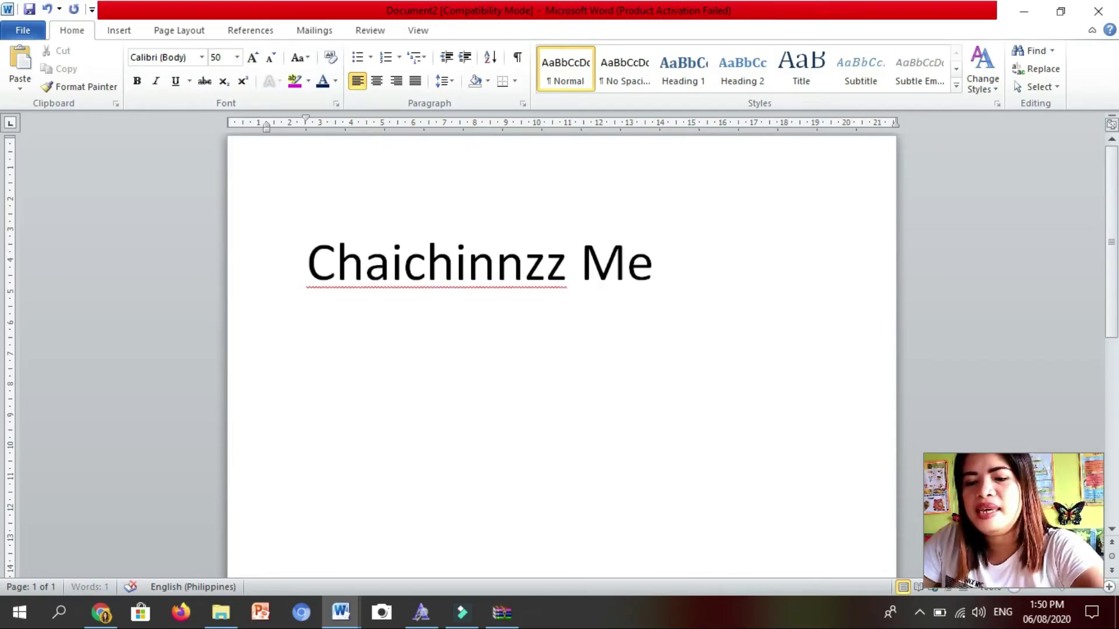
type("dia")
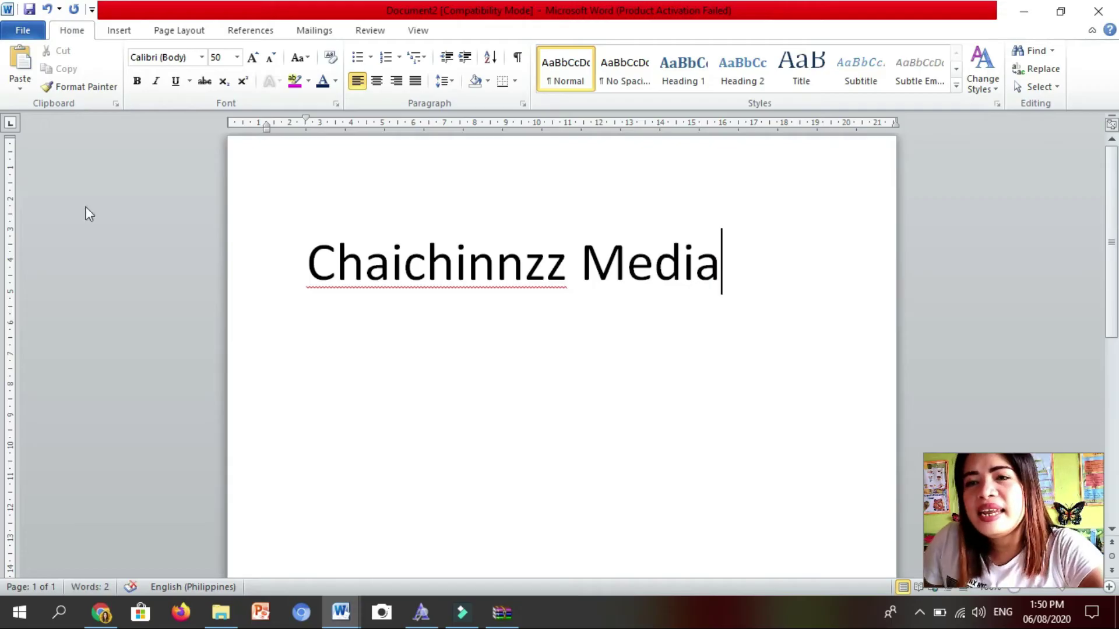
Step: Scroll the font list down and choose KG Primary Dots
left_click(201, 57)
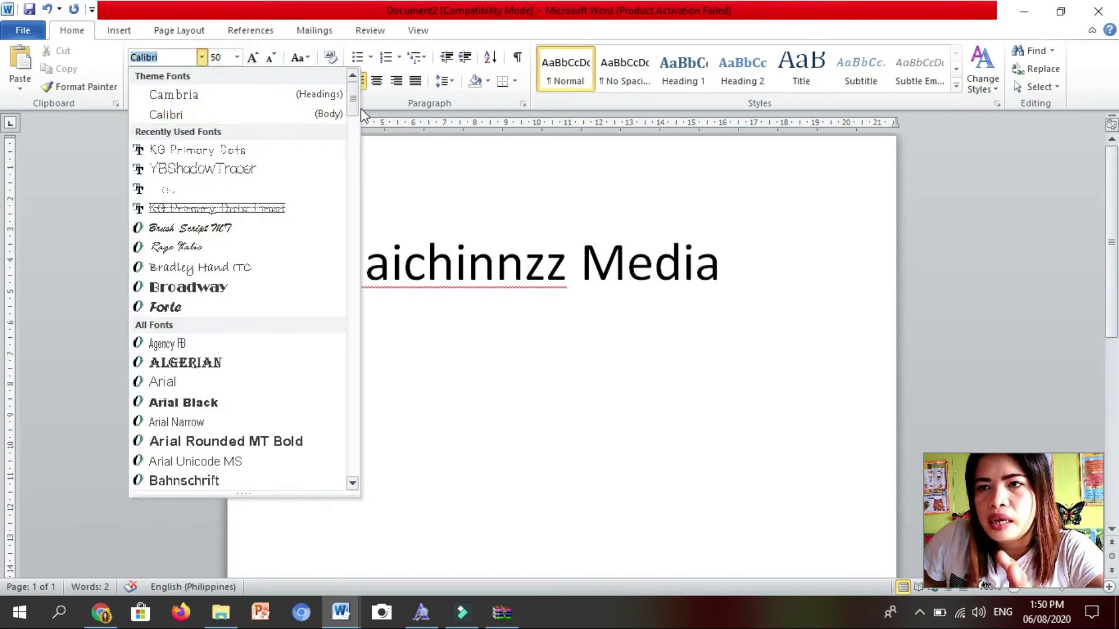
left_click_drag(353, 95, 354, 154)
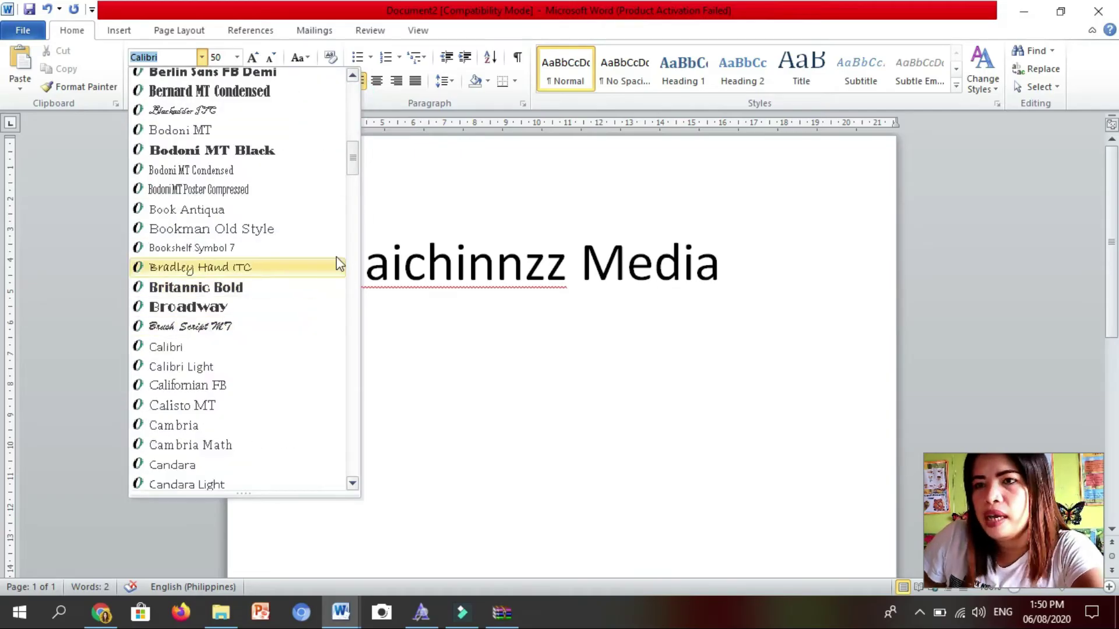
scroll(327, 259, "down", 2)
scroll(326, 258, "down", 3)
scroll(325, 257, "down", 2)
scroll(324, 262, "down", 4)
scroll(303, 315, "down", 6)
scroll(286, 367, "down", 5)
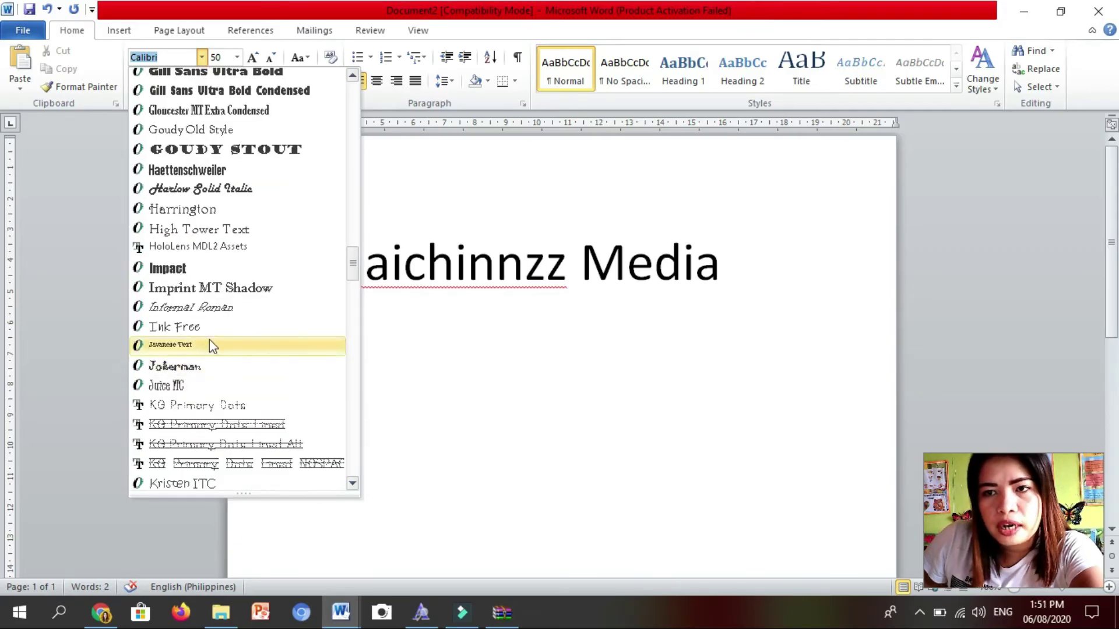
scroll(209, 332, "down", 1)
scroll(209, 321, "down", 3)
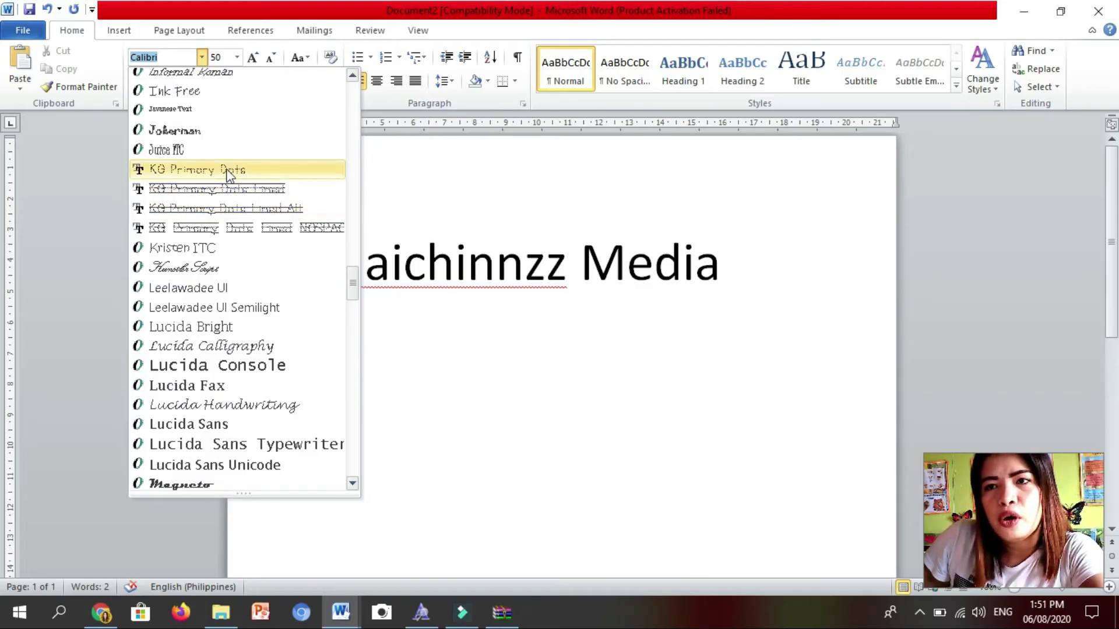
left_click(227, 170)
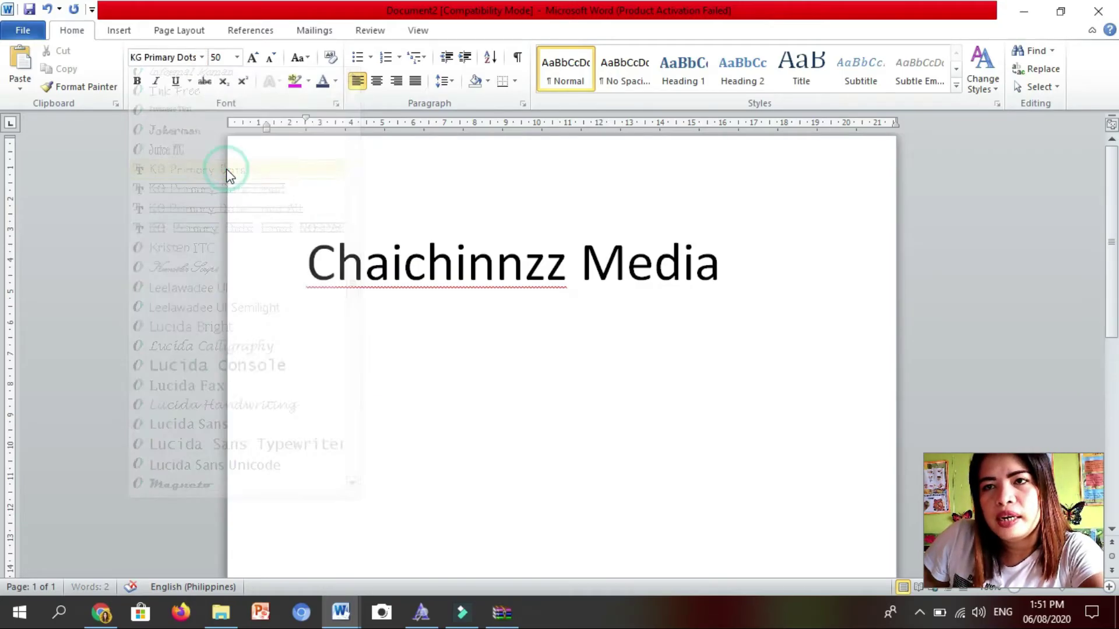
Step: Apply KG Primary Dots to the whole 'Chaichinnzz Media' line
triple_click(722, 253)
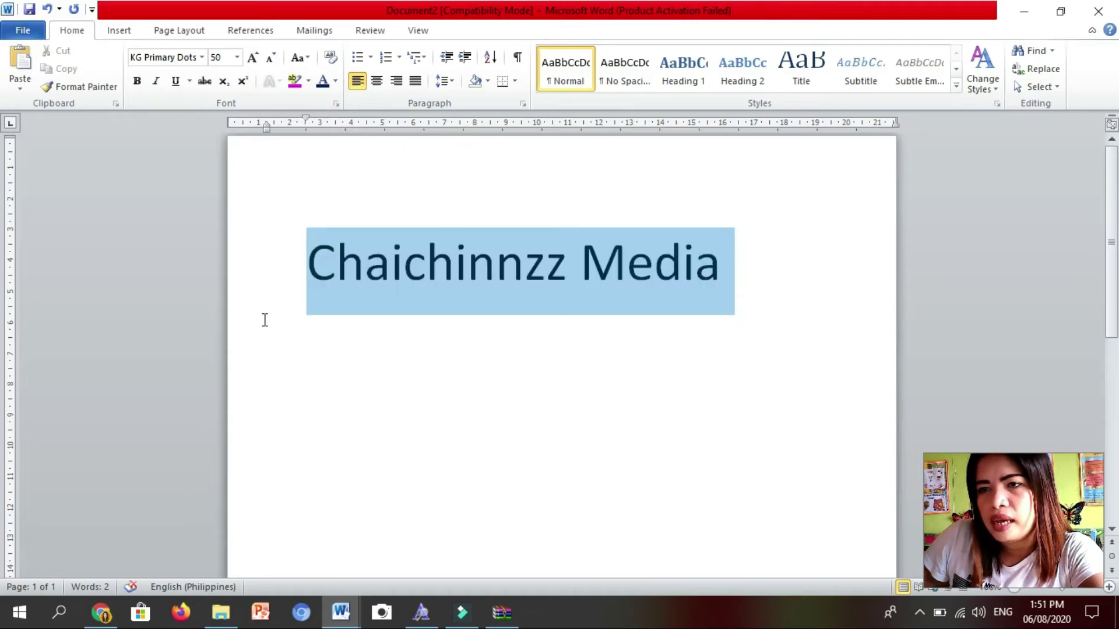
left_click(201, 57)
left_click(175, 147)
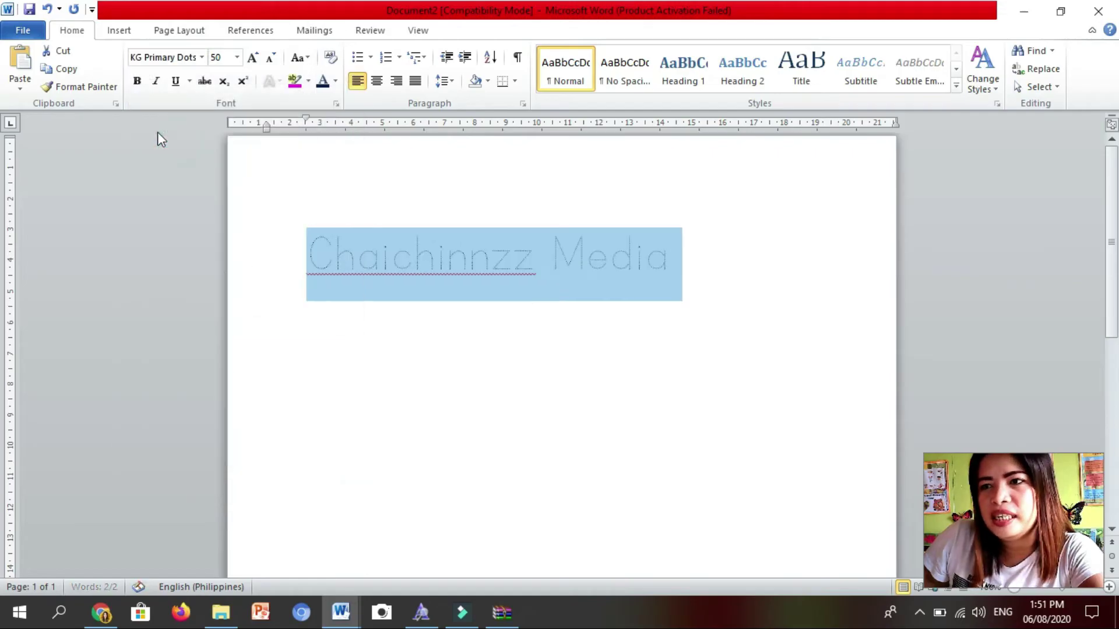
Step: Paste the copied blue-red-blue lines image just below the dotted 'Chaichinnzz Media' text
left_click(411, 346)
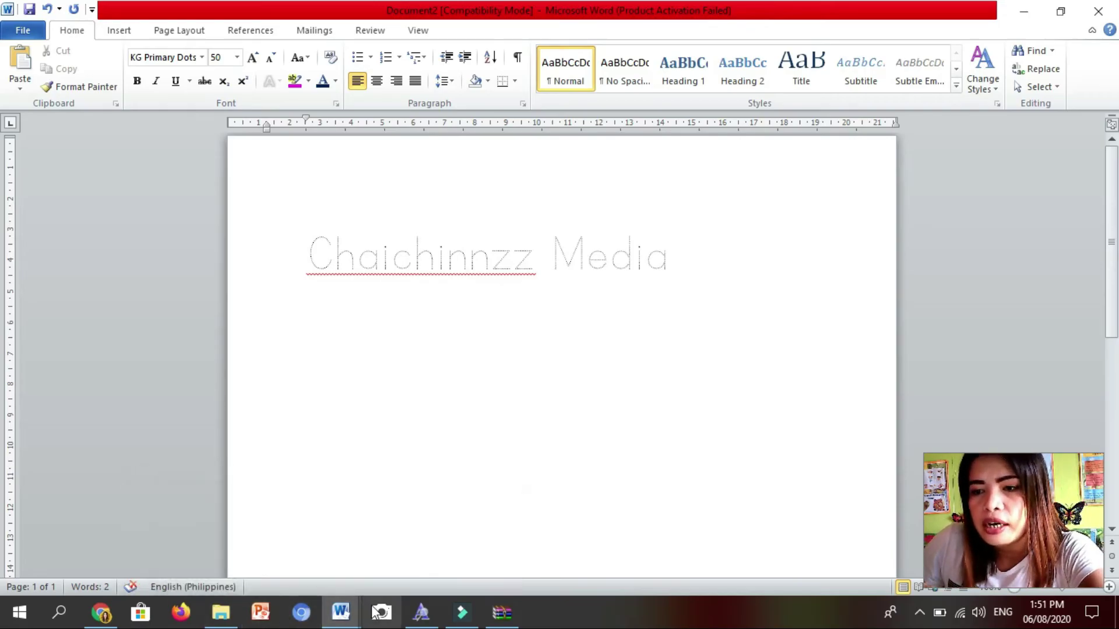
mouse_move(340, 611)
left_click(316, 536)
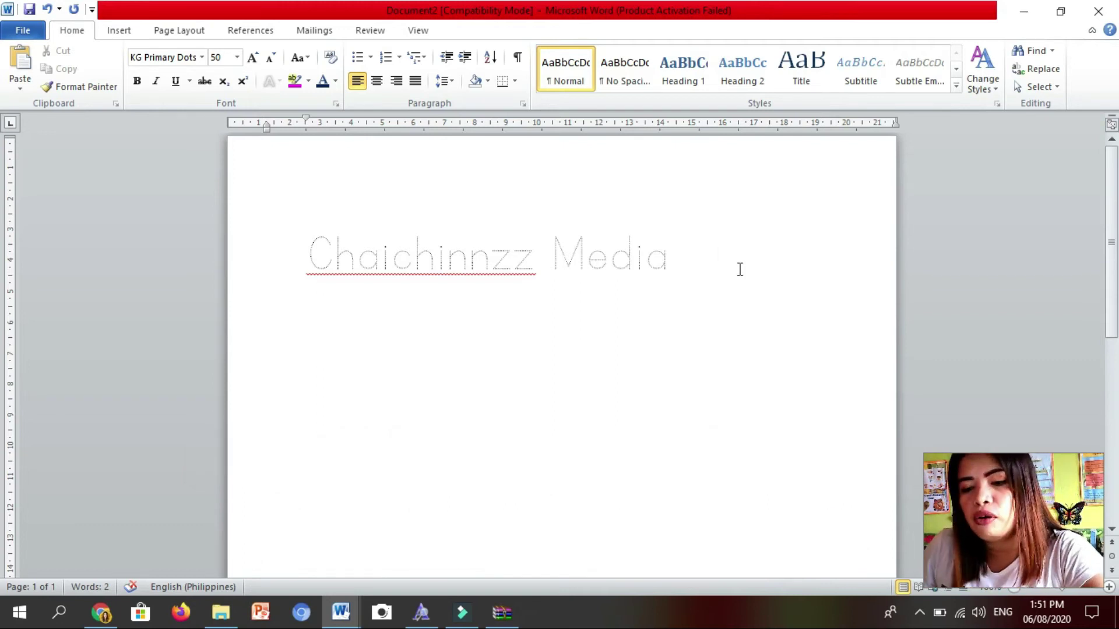
key("ctrl+v")
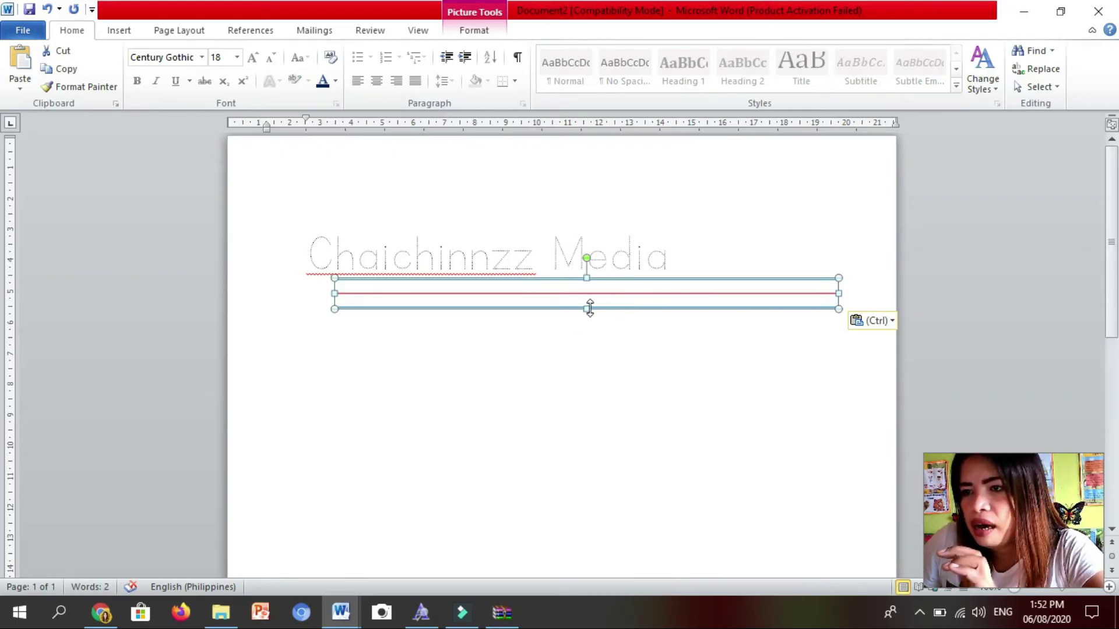
Step: Enlarge the lines picture and set its text wrapping to Behind Text
left_click_drag(590, 309, 591, 333)
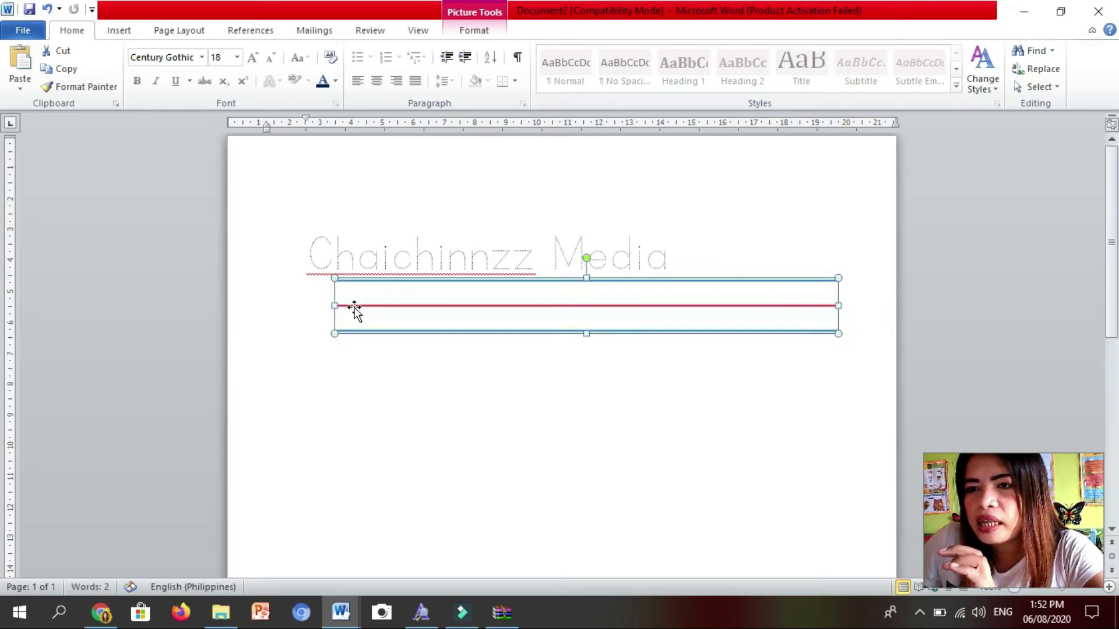
left_click_drag(333, 306, 302, 303)
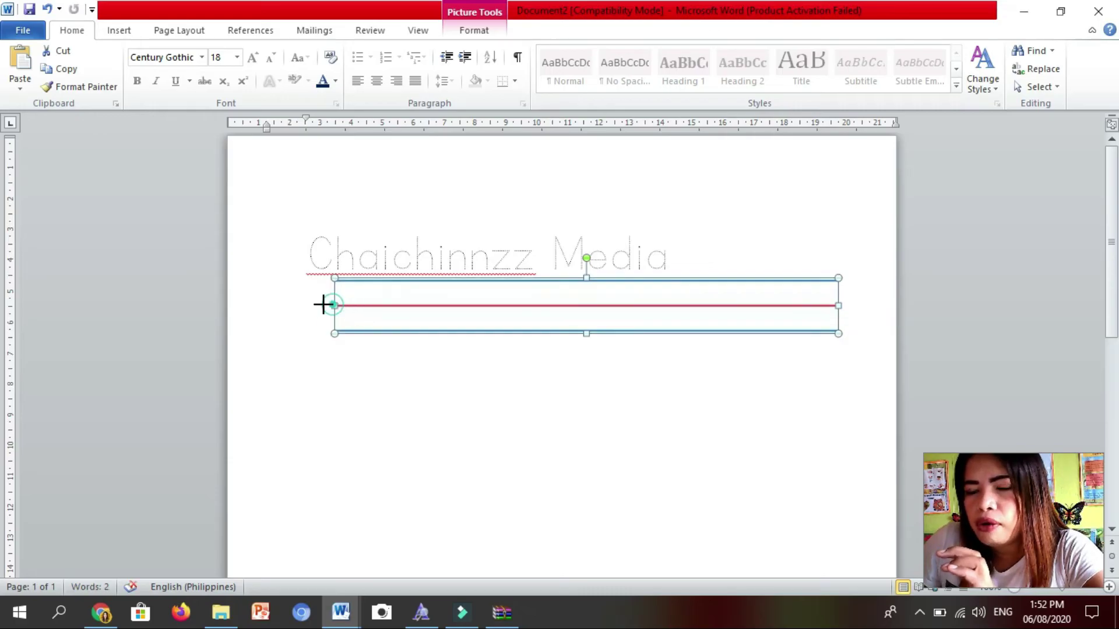
double_click(572, 310)
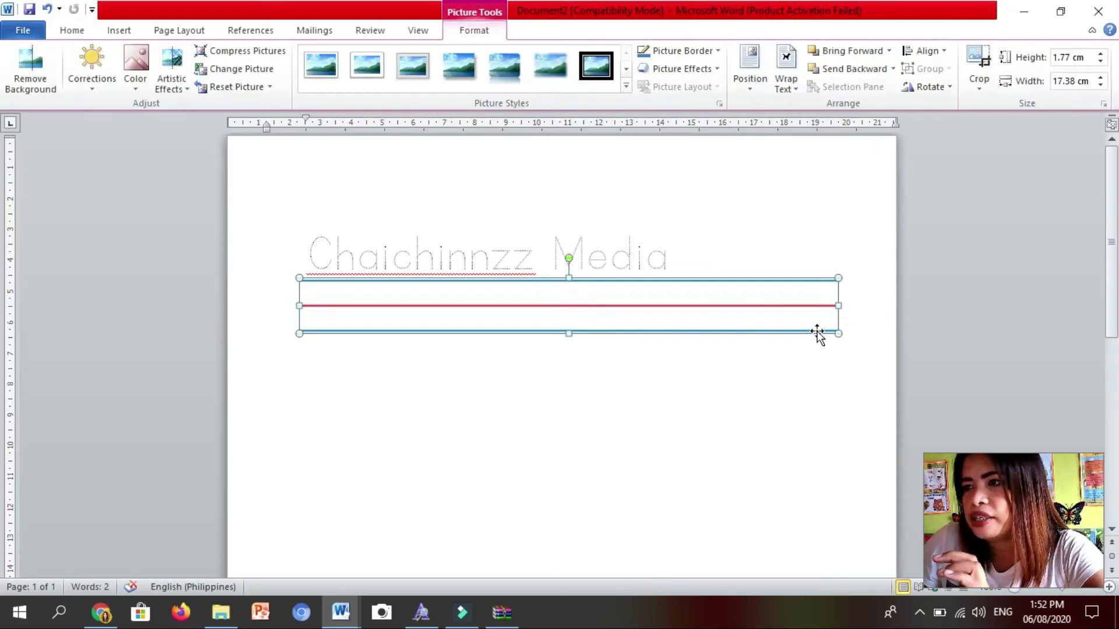
left_click(781, 87)
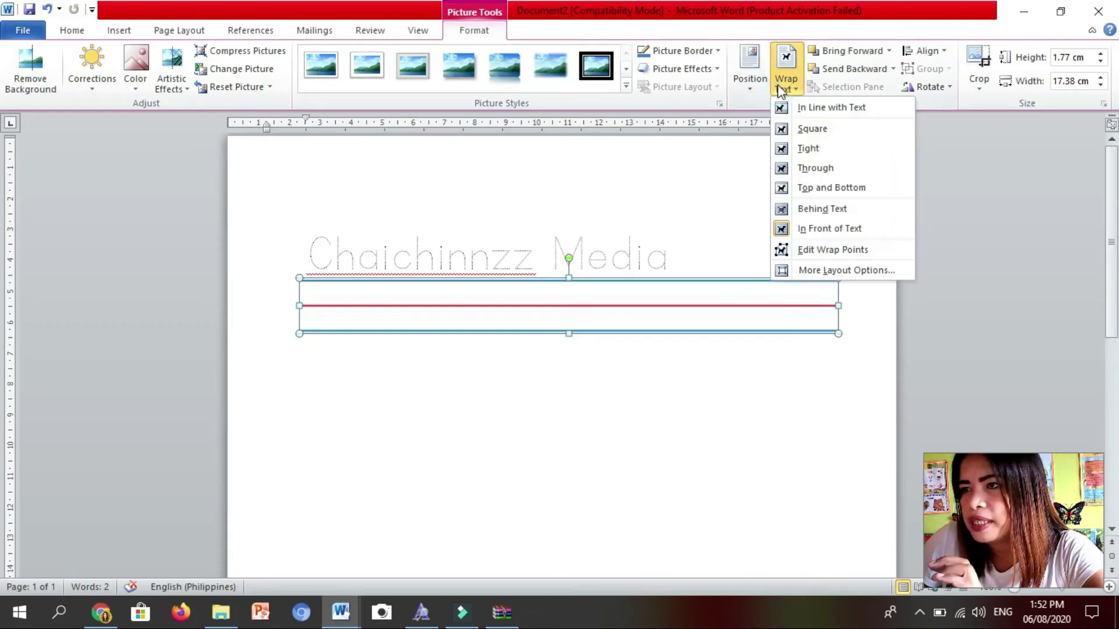
left_click(831, 208)
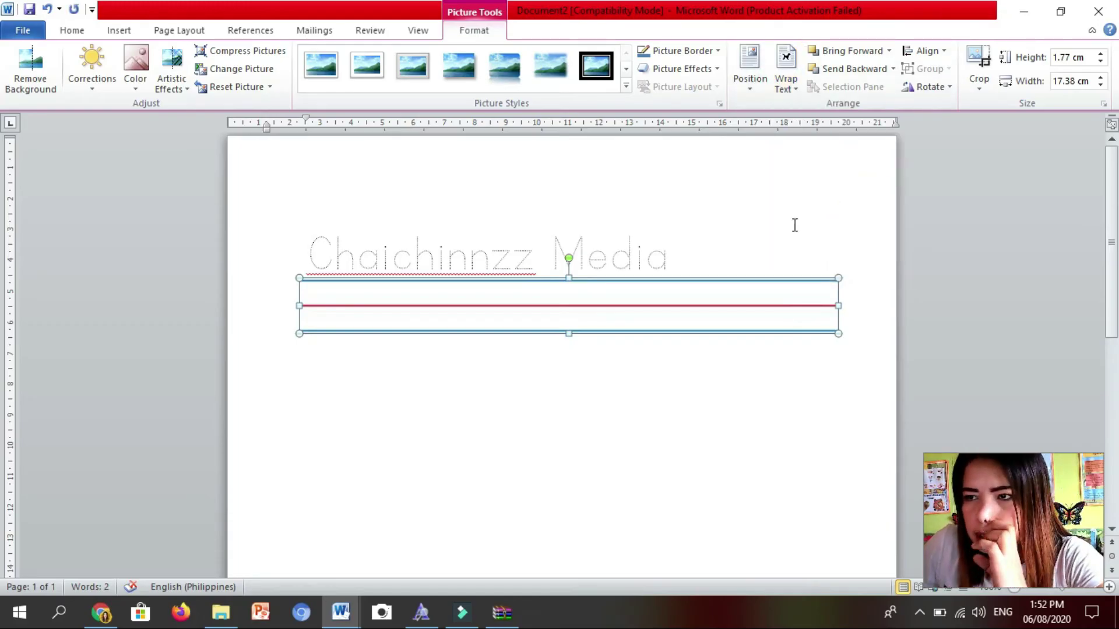
Step: Move the lines picture over the dotted text and resize it to 1.24 cm by 17.38 cm
left_click(664, 307)
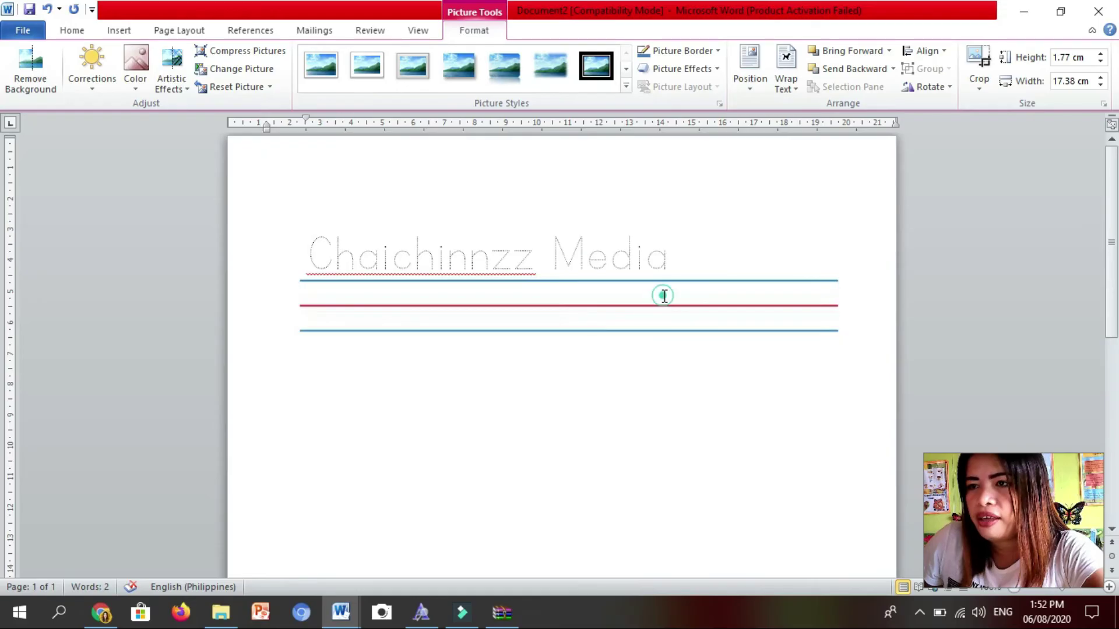
left_click(800, 293)
left_click_drag(799, 293, 787, 226)
key("Down")
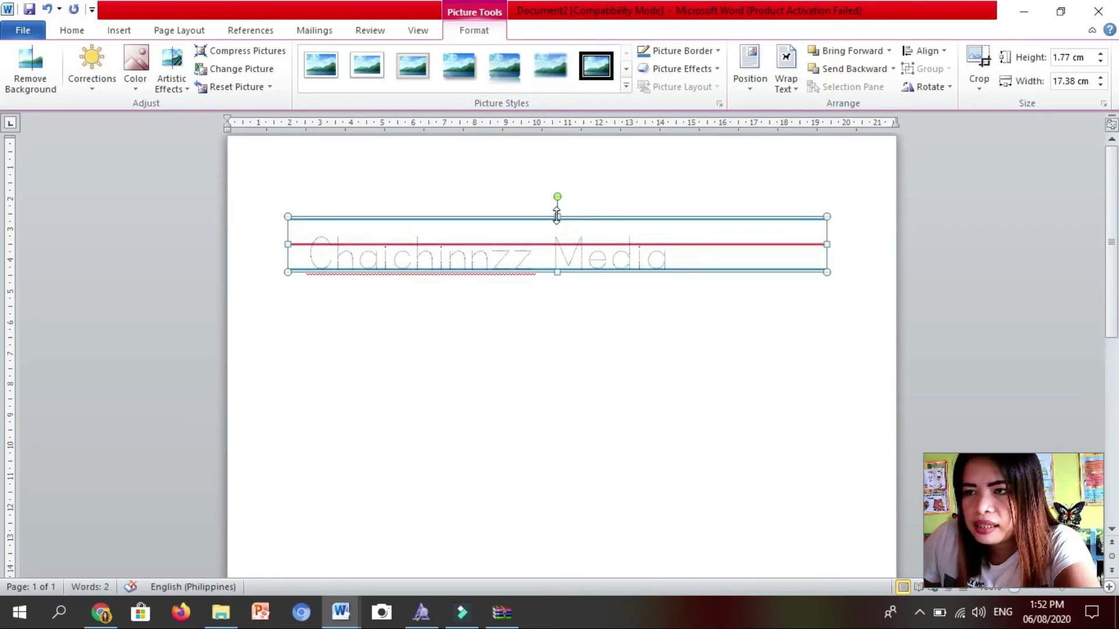
left_click_drag(556, 217, 555, 233)
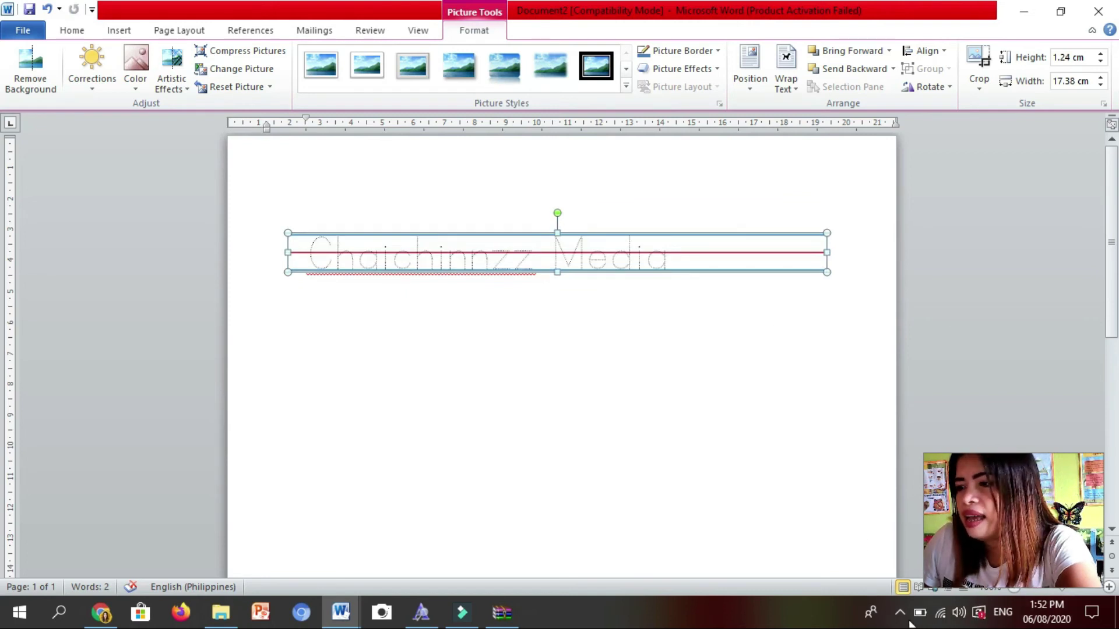
left_click_drag(1056, 483, 1049, 374)
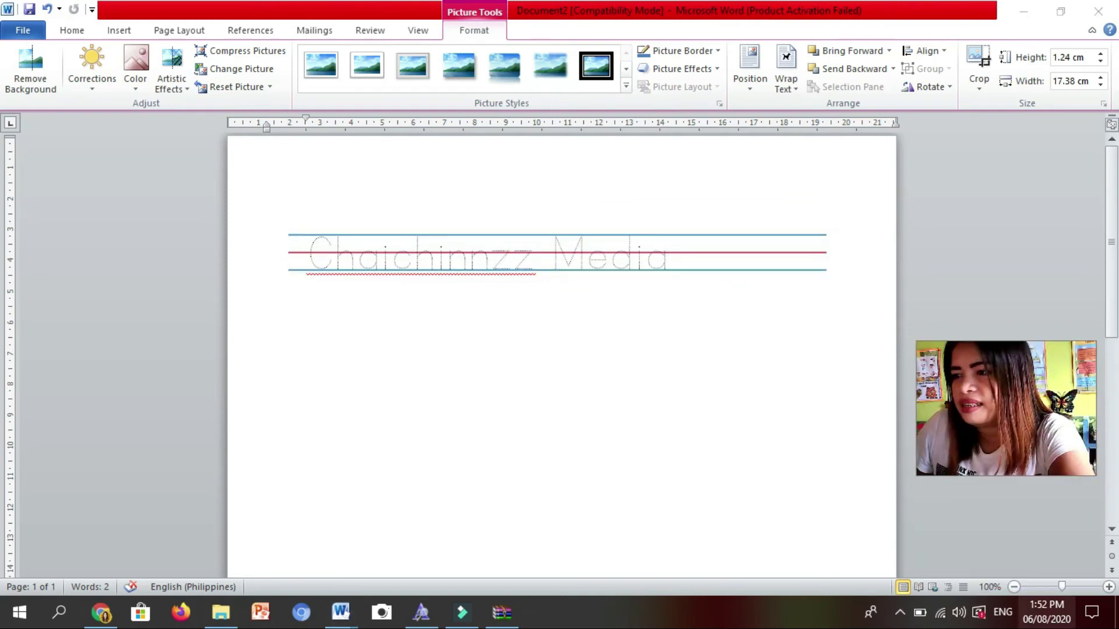
left_click(1068, 585)
left_click(1075, 587)
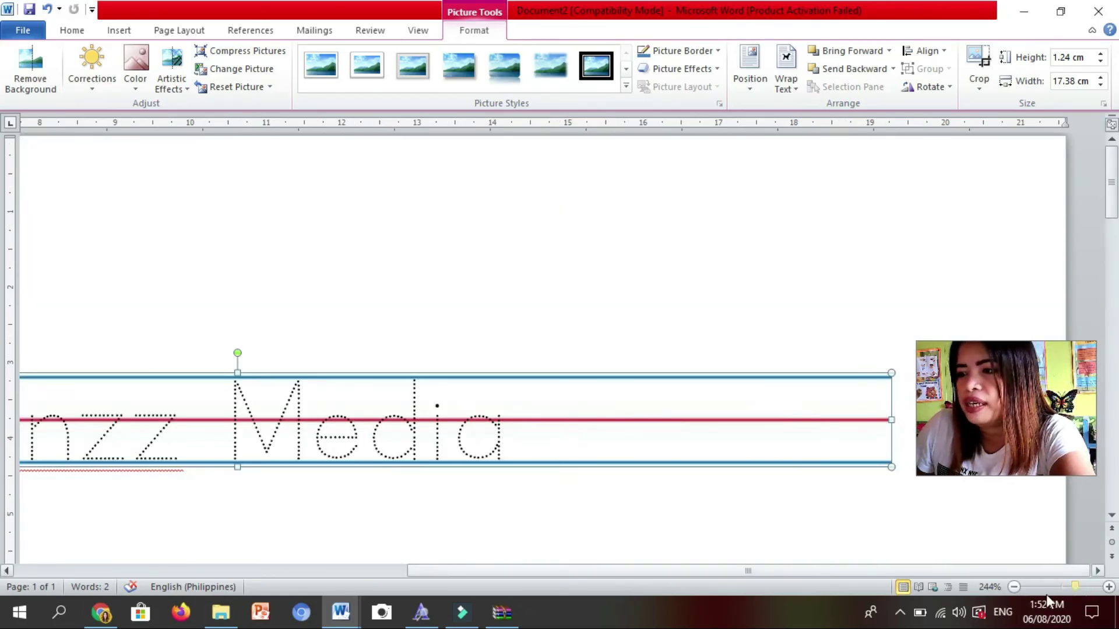
left_click(1058, 588)
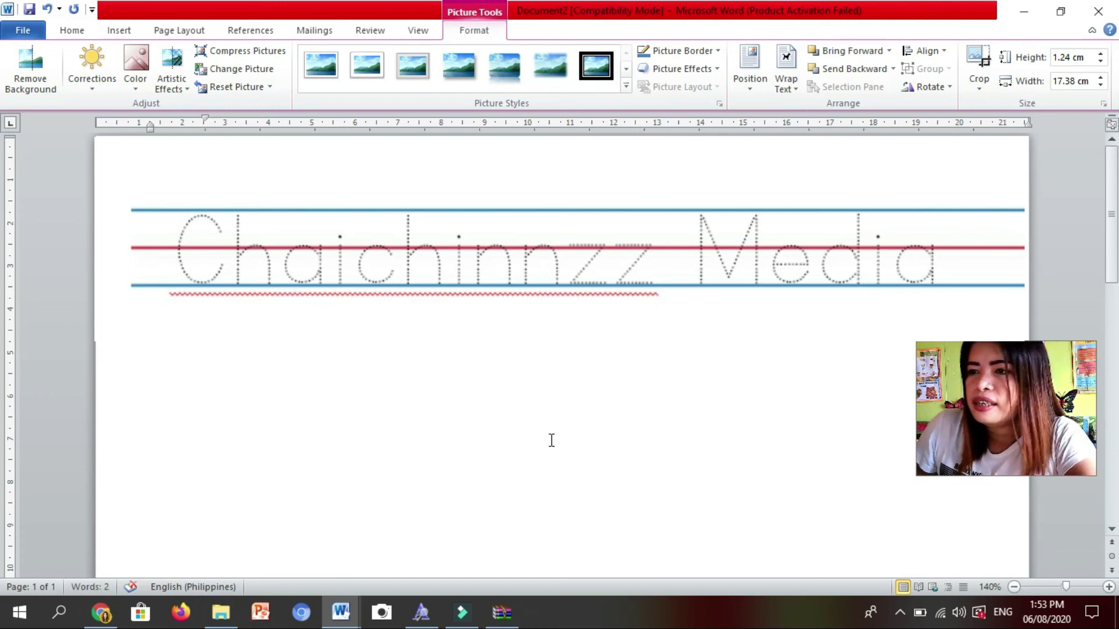
left_click(686, 447)
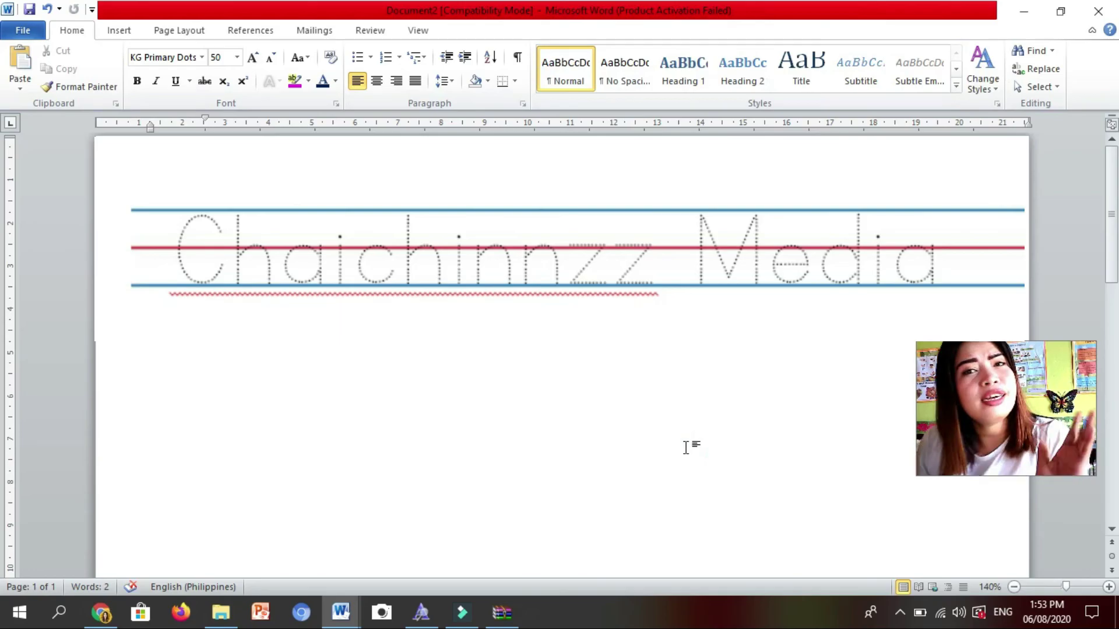